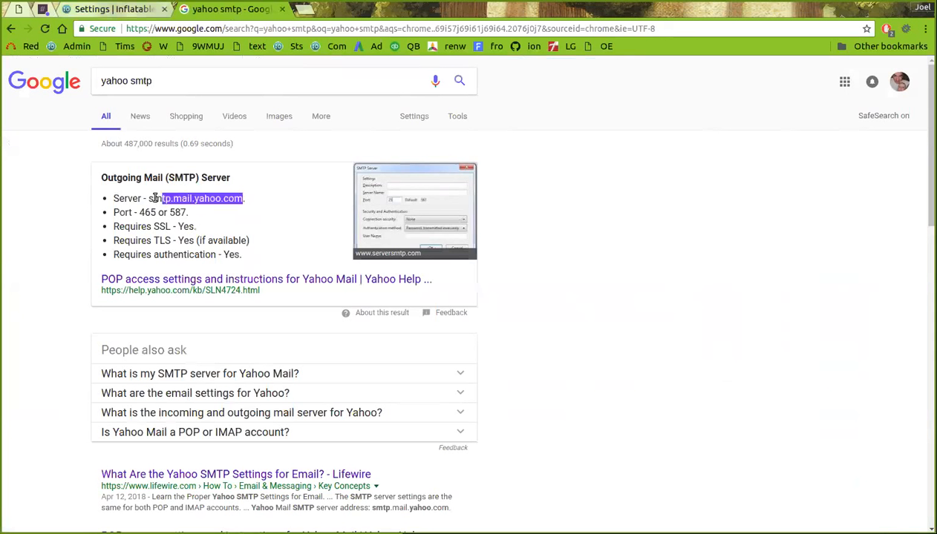
Copy smtp.mail.yahoo.com from the Google result and return to the Inflatable Office settings tab
right_click(151, 199)
left_click(174, 209)
left_click(136, 11)
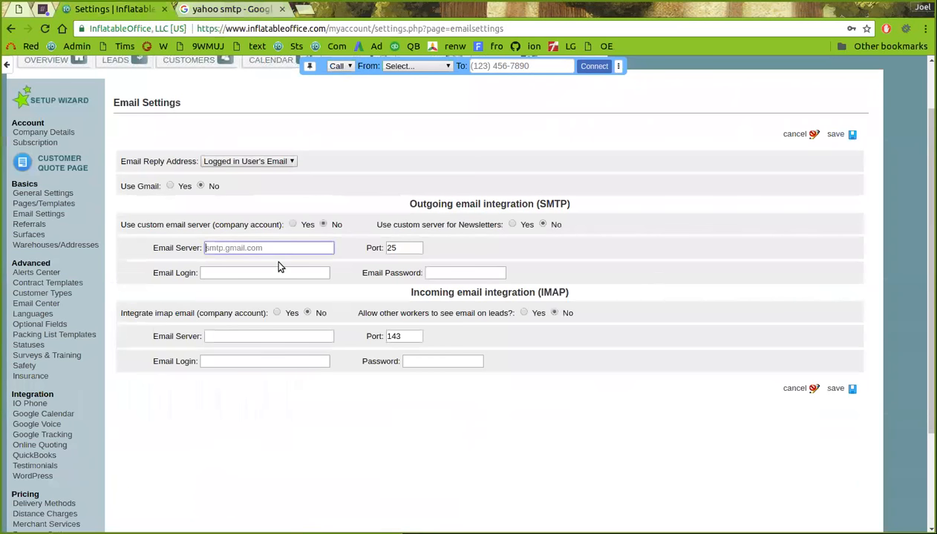
Paste smtp.mail.yahoo.com as the Email Server and set the port to 465
key("ctrl+v")
double_click(404, 247)
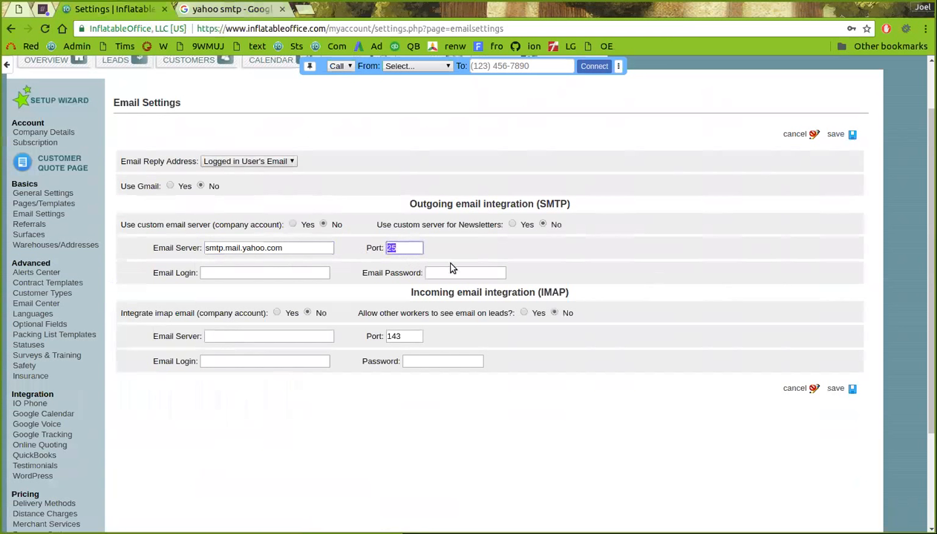
type("587")
left_click_drag(413, 248, 377, 250)
type("465")
Enter the Yahoo account's e-mail address as Email Login and type its password
left_click(256, 272)
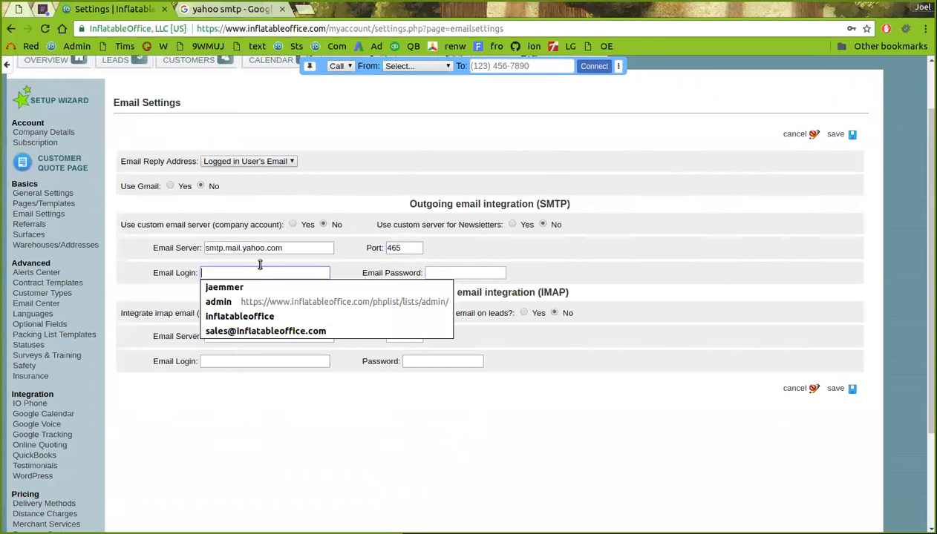
left_click(243, 274)
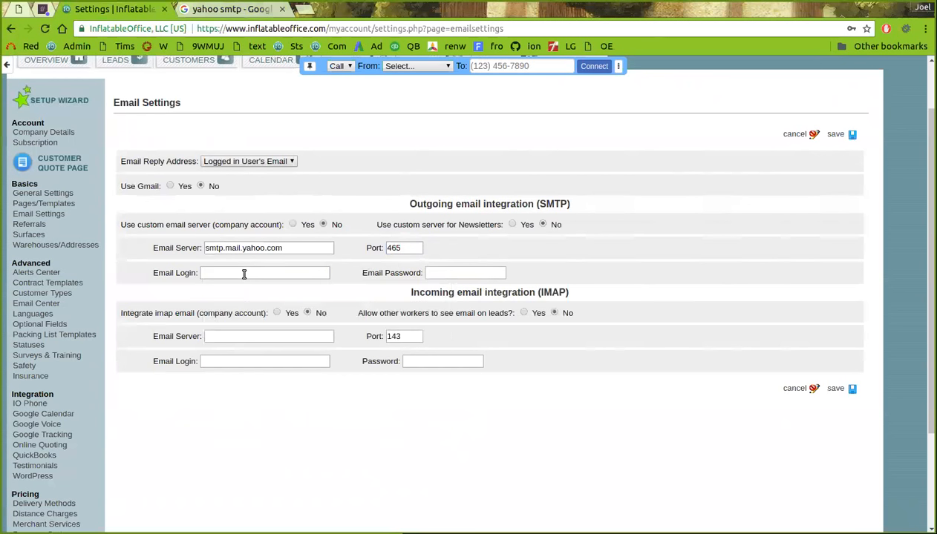
left_click(243, 274)
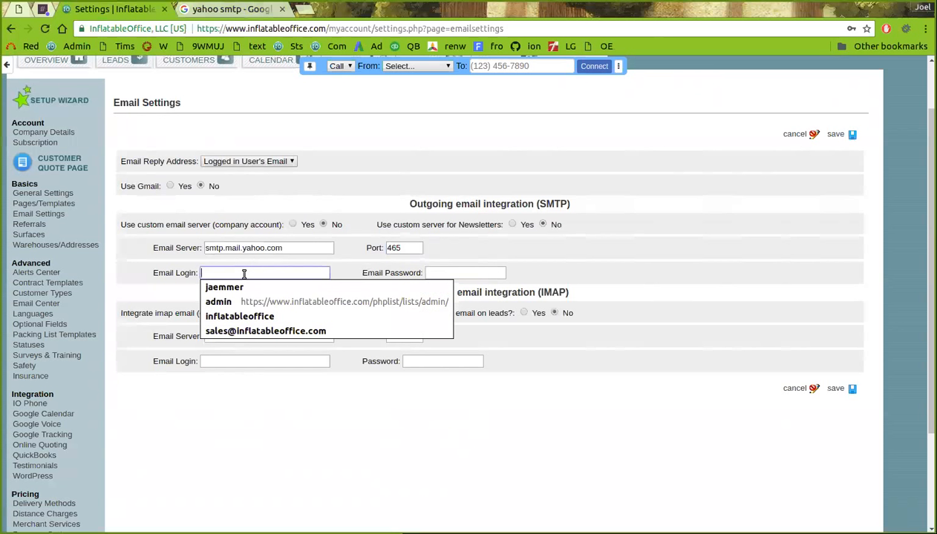
type("email")
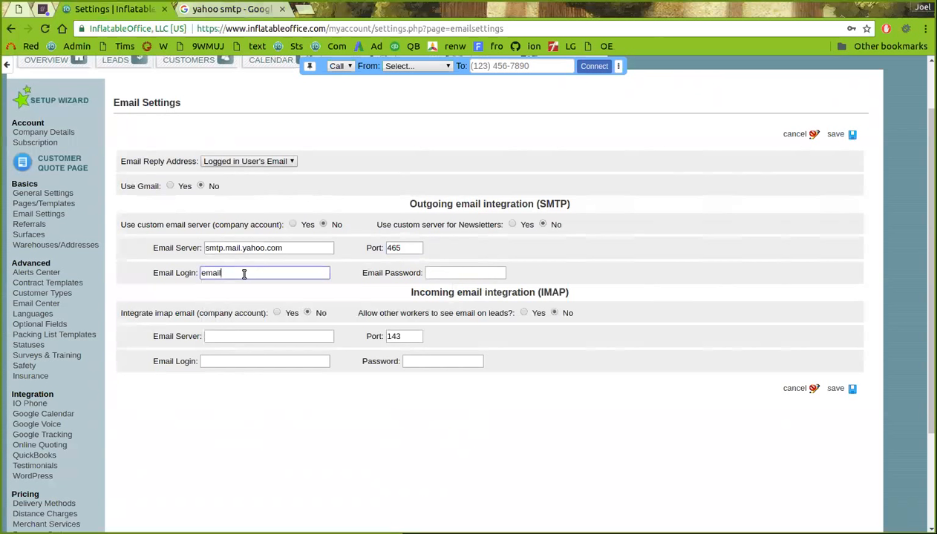
double_click(244, 273)
key("BackSpace")
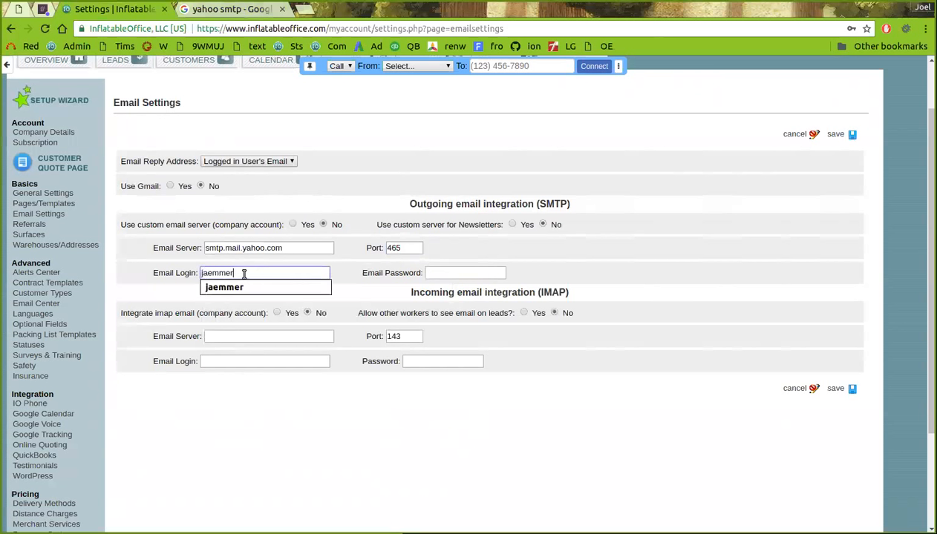
double_click(243, 274)
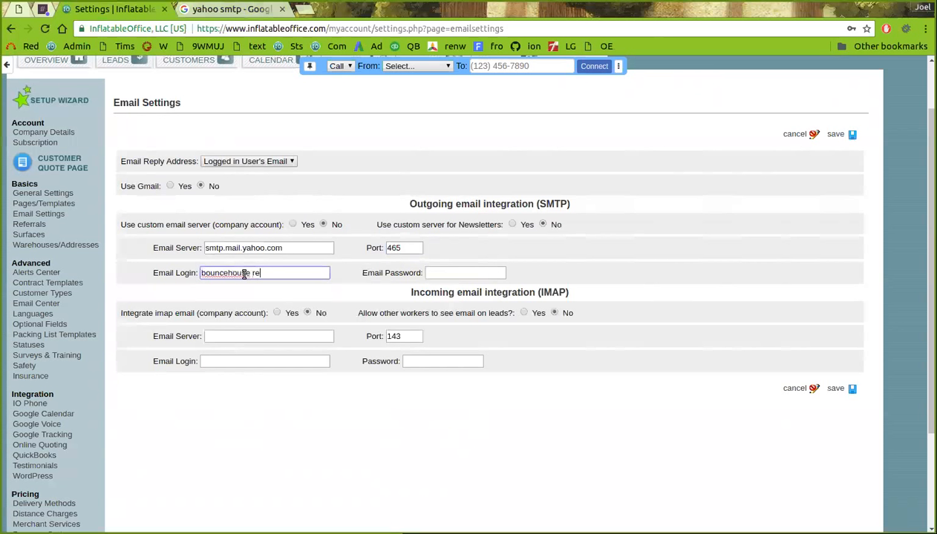
key("Tab")
type("******")
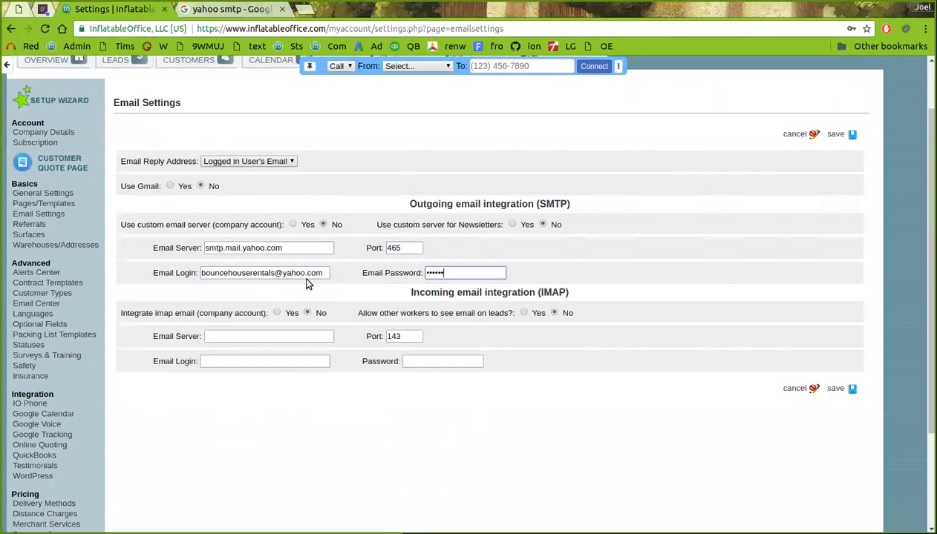
Turn on the custom company email server and set the reply address to Company Email
left_click(293, 225)
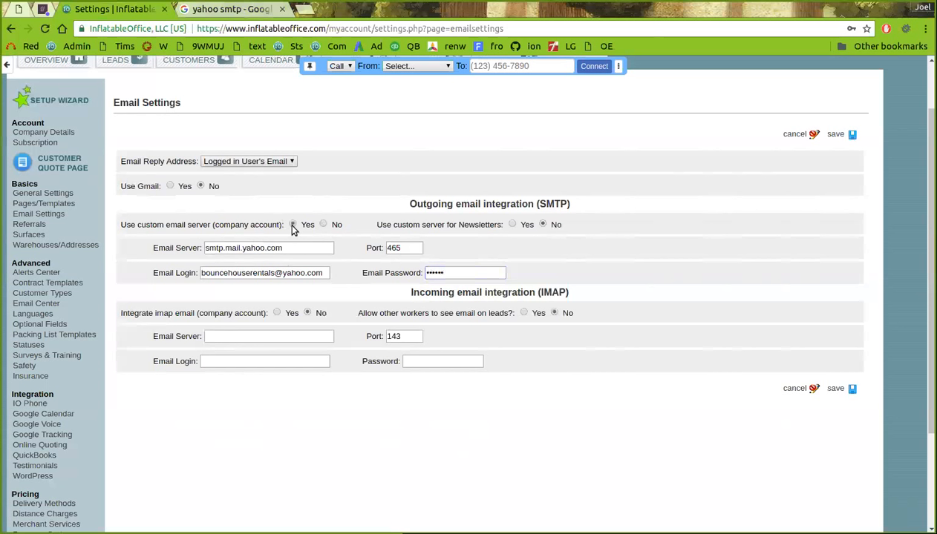
left_click(293, 225)
left_click(245, 161)
left_click(253, 191)
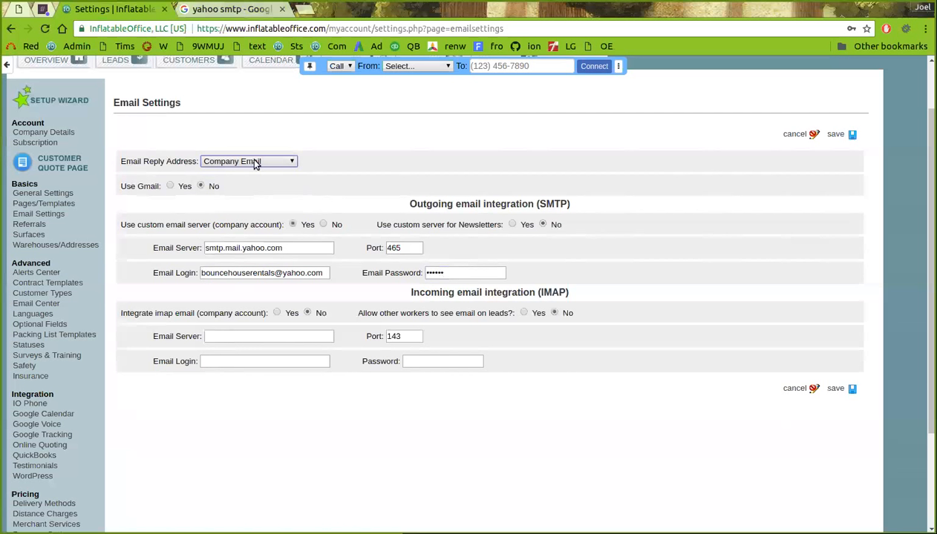
Confirm Company Email as reply address with the custom server on, and save the settings
left_click(255, 163)
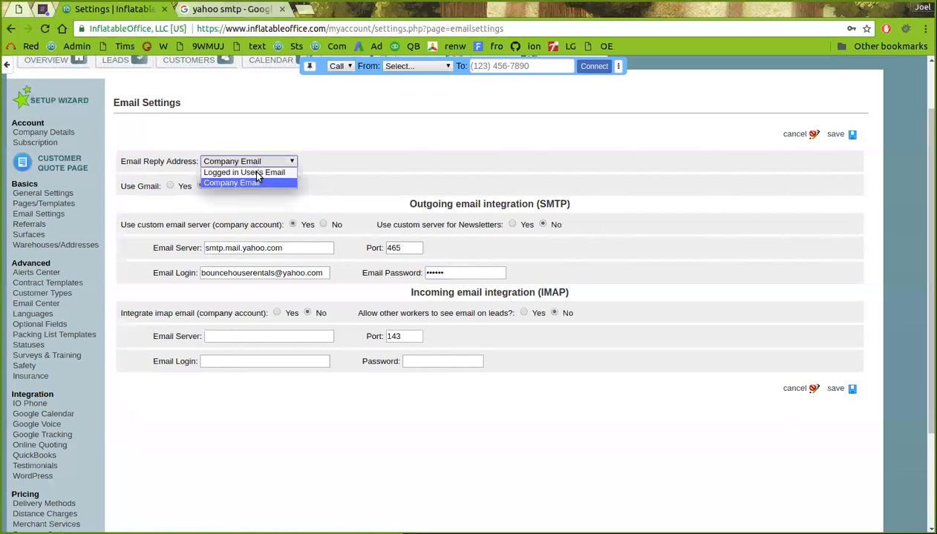
left_click(254, 173)
left_click(251, 163)
left_click(240, 180)
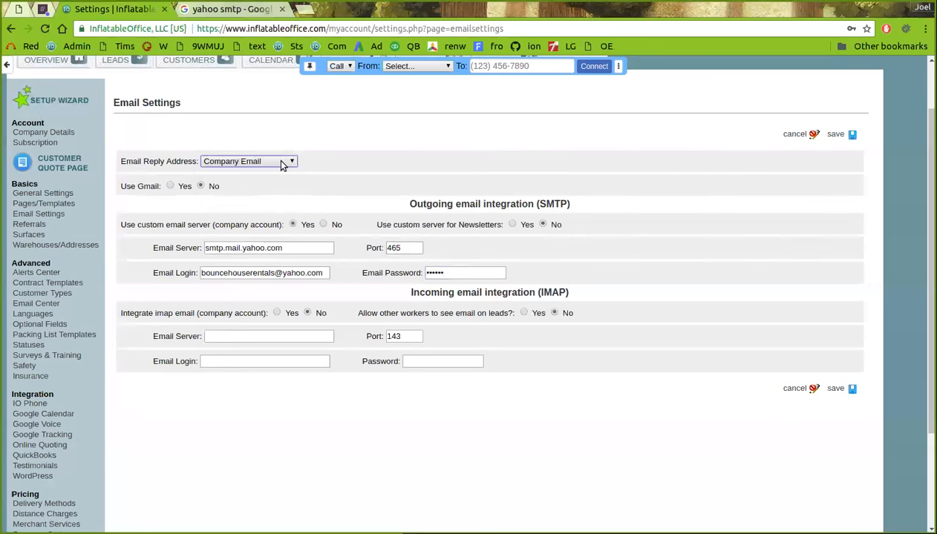
left_click(292, 224)
left_click(835, 387)
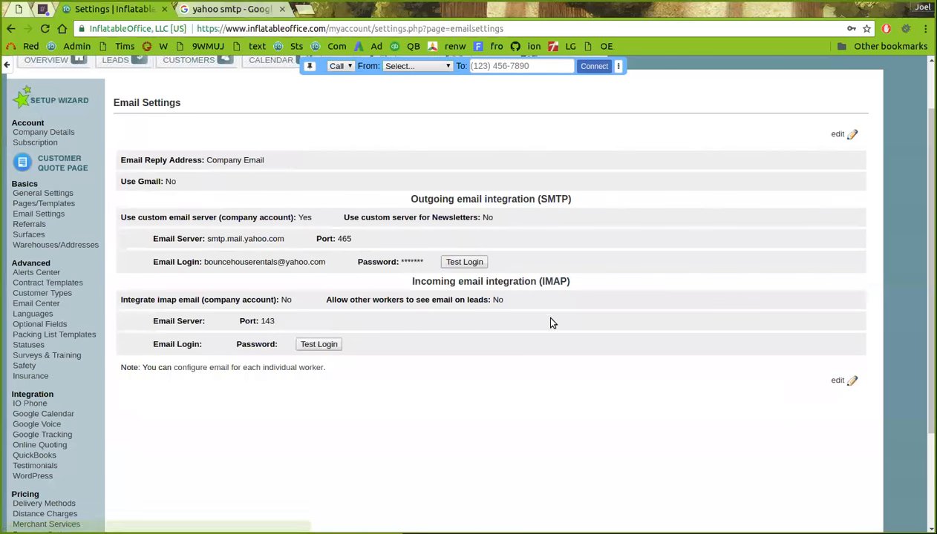
Run the SMTP Test Login, then reopen the settings to edit the Email Server
left_click(460, 261)
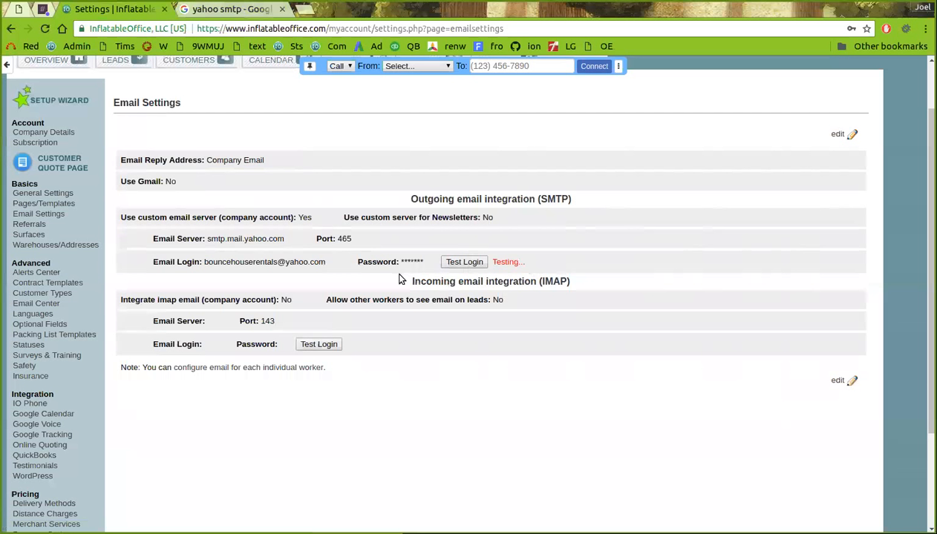
left_click(312, 249)
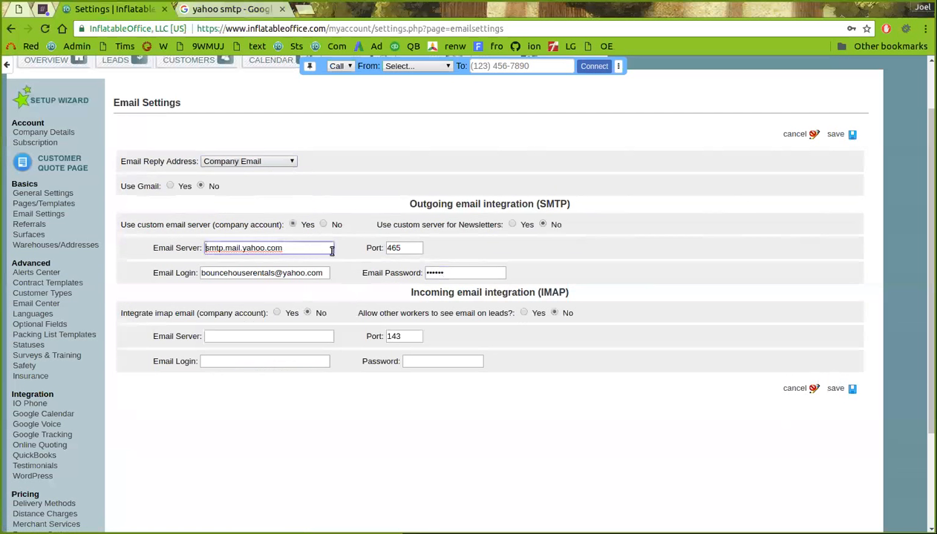
Change the server to ssl://smtp.mail.yahoo.com, save, and test the SMTP login
type("ssl://")
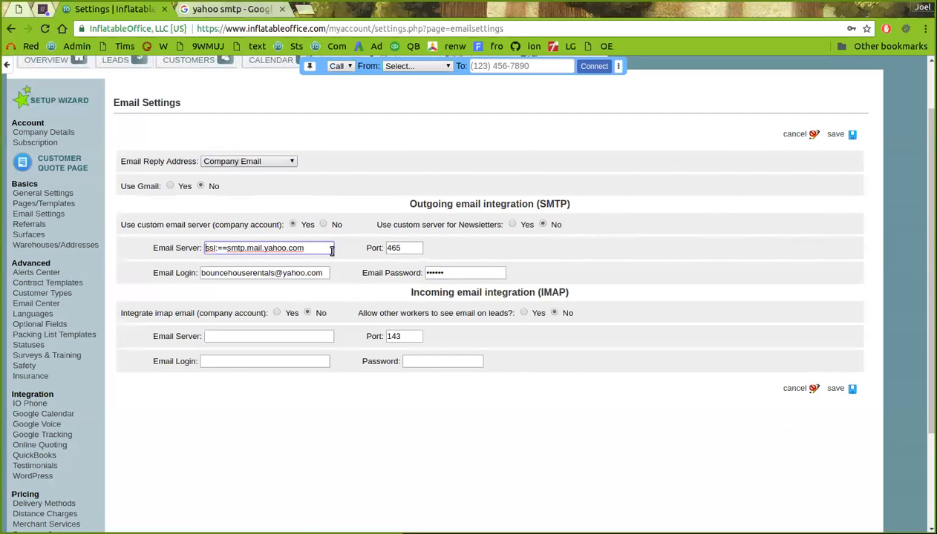
key("BackSpace")
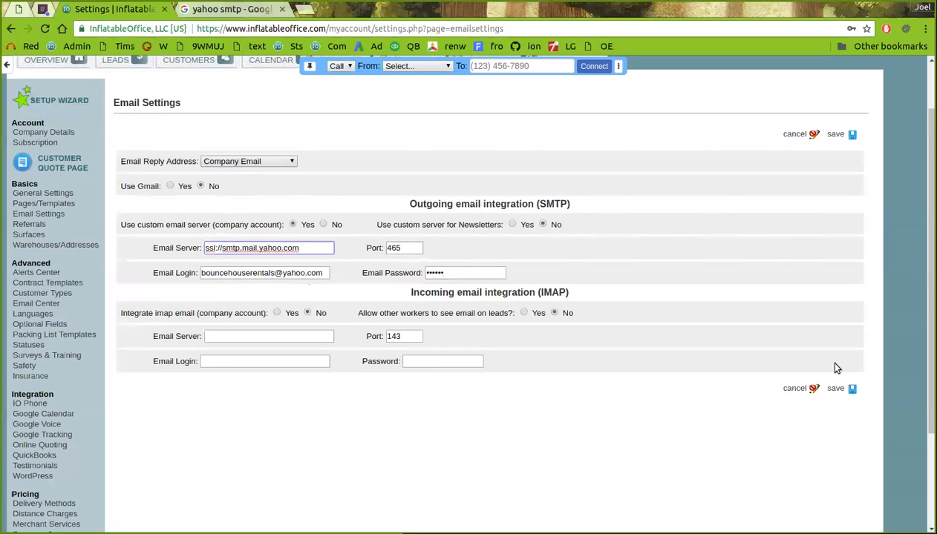
left_click(843, 393)
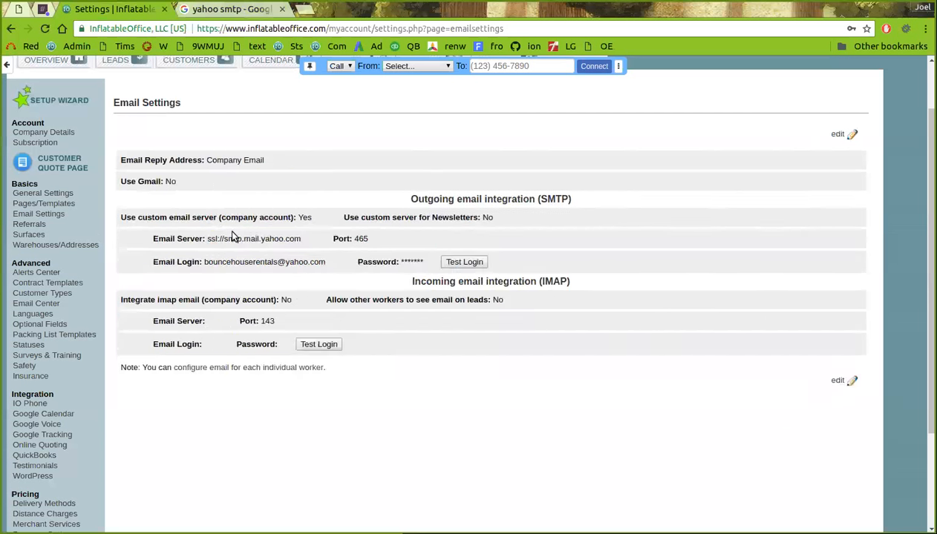
left_click(466, 262)
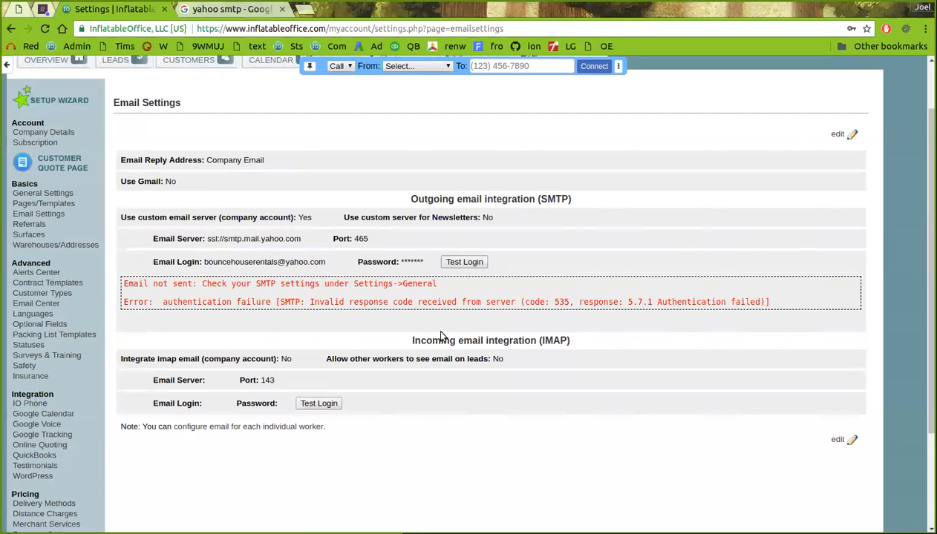
left_click(837, 439)
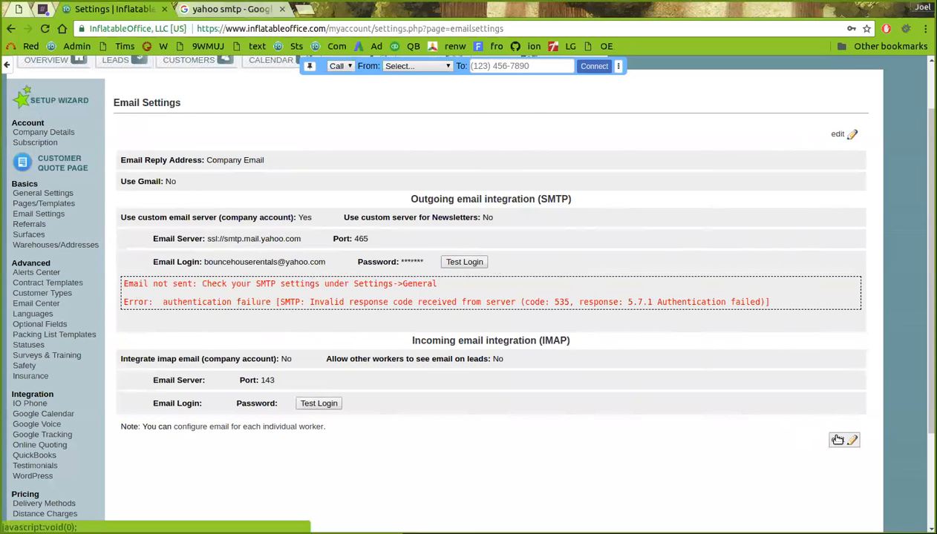
Remove the ssl:// prefix, change the port to 587, save, and retest the SMTP login
left_click_drag(222, 251, 164, 256)
key("BackSpace")
key("Tab")
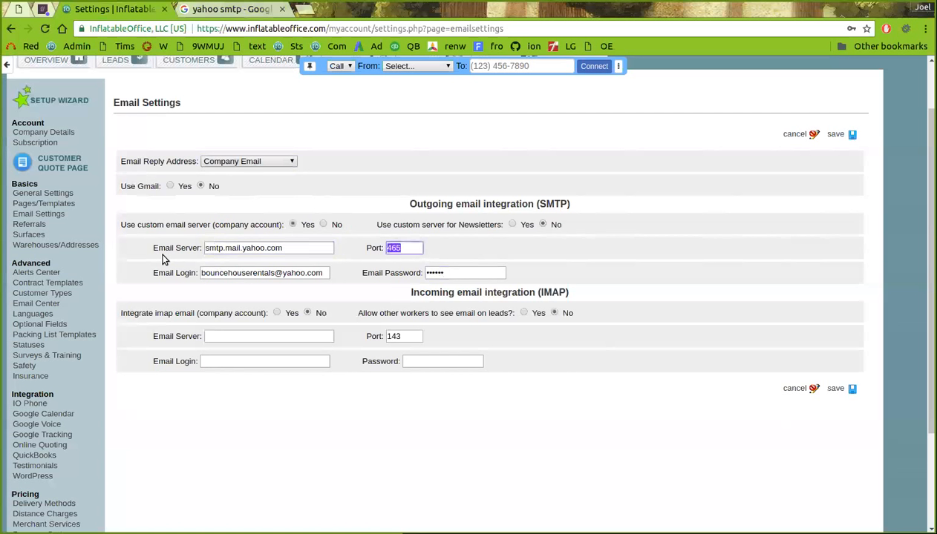
type("587")
left_click(833, 389)
left_click(475, 264)
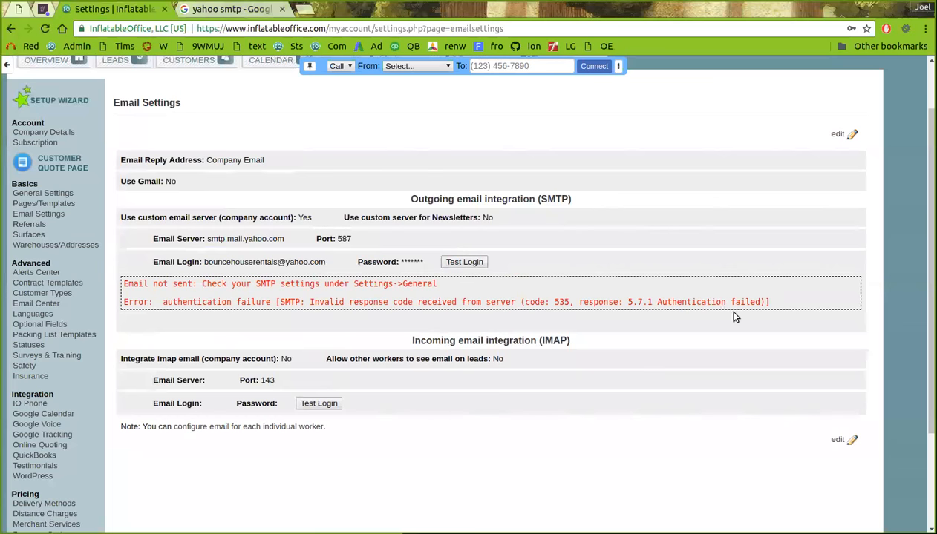
scroll(621, 269, "up", 2)
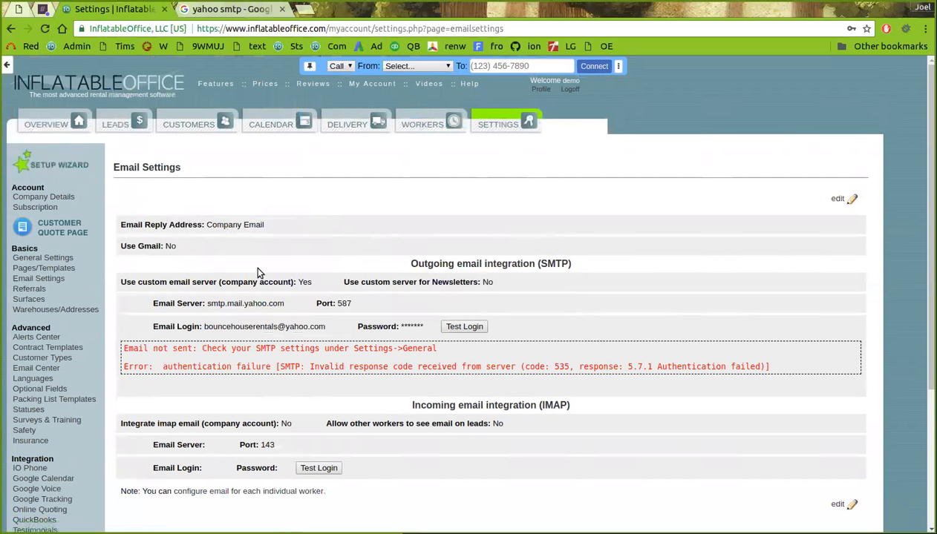
Review a worker's email settings in edit mode, cancel unchanged, and return to company Email Settings
left_click(399, 117)
left_click(285, 181)
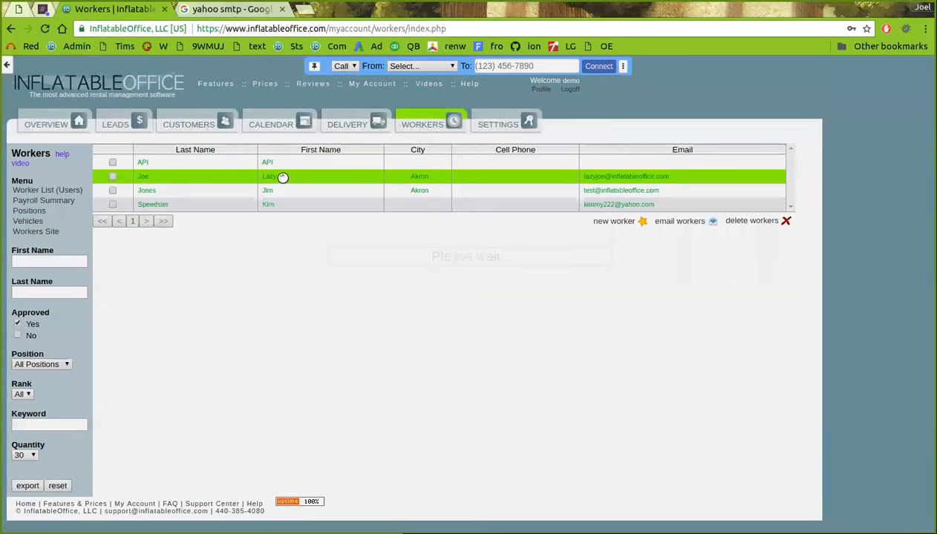
scroll(313, 426, "down", 1)
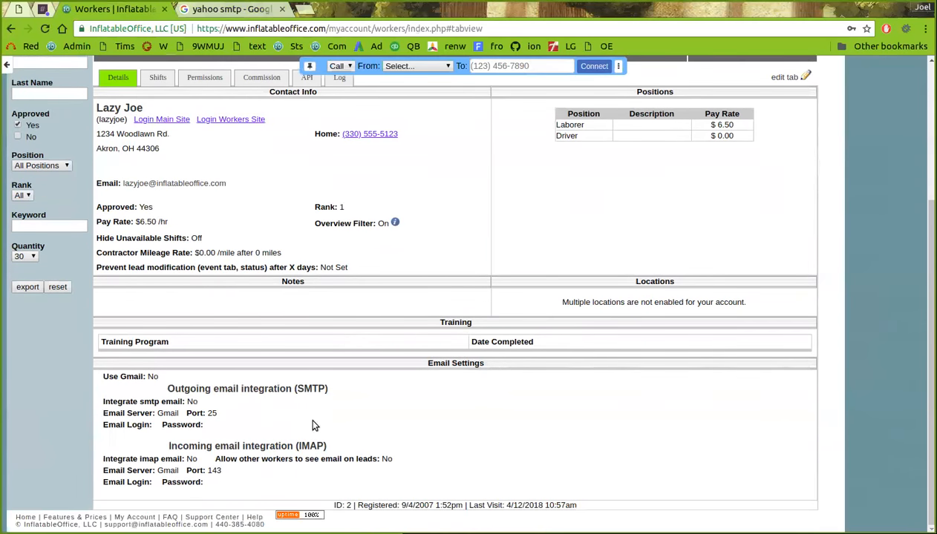
left_click(784, 77)
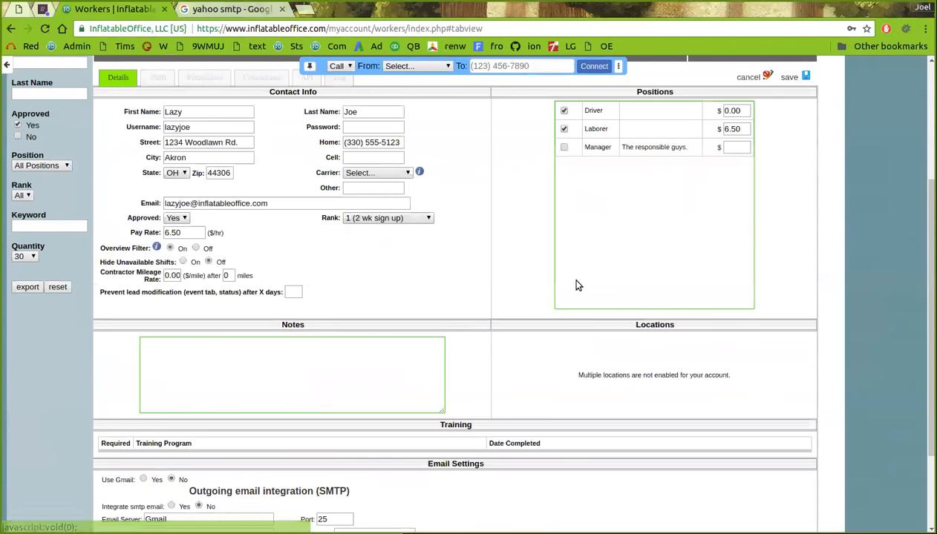
scroll(564, 279, "down", 3)
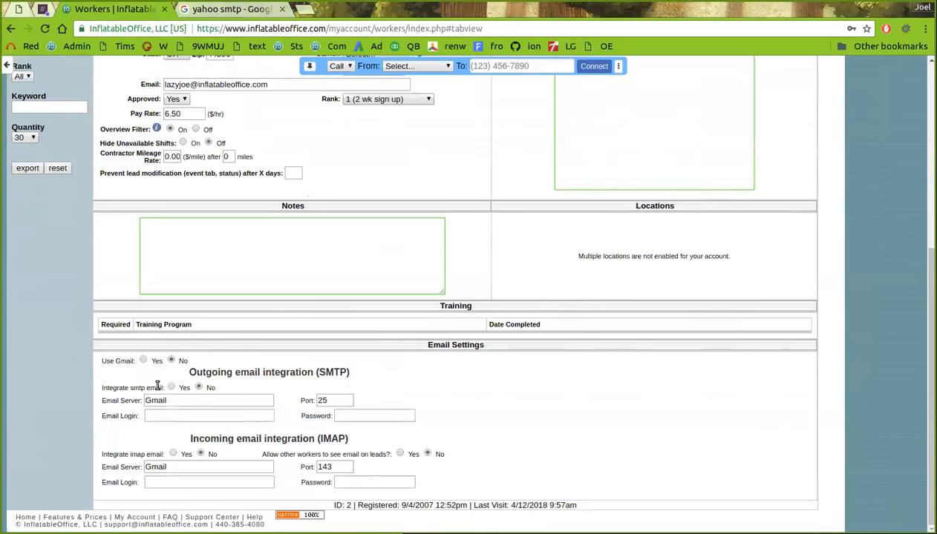
scroll(207, 401, "up", 3)
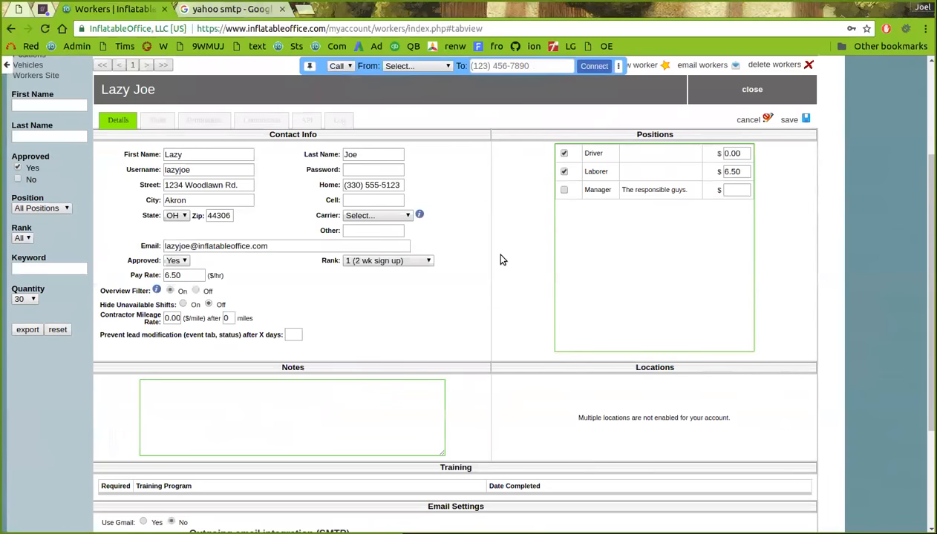
scroll(501, 259, "down", 3)
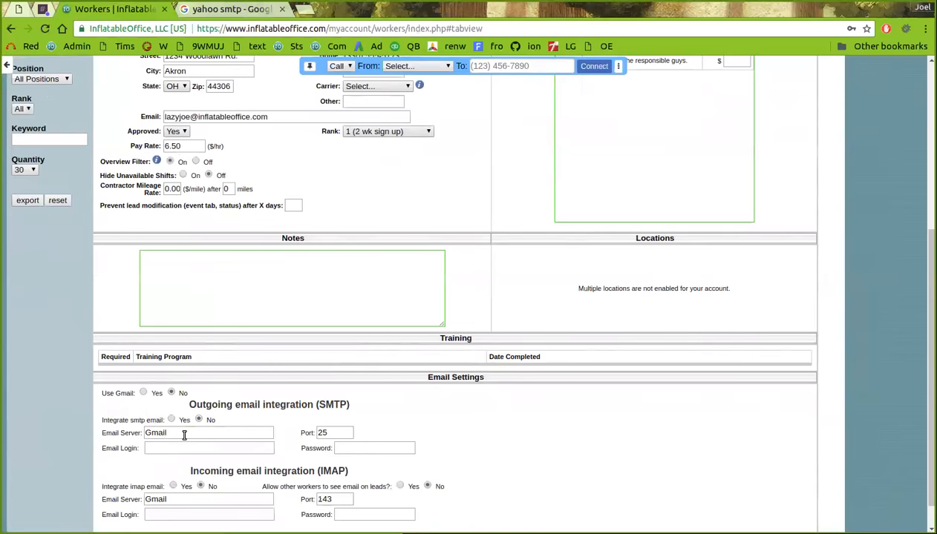
scroll(185, 435, "up", 1)
scroll(199, 426, "up", 5)
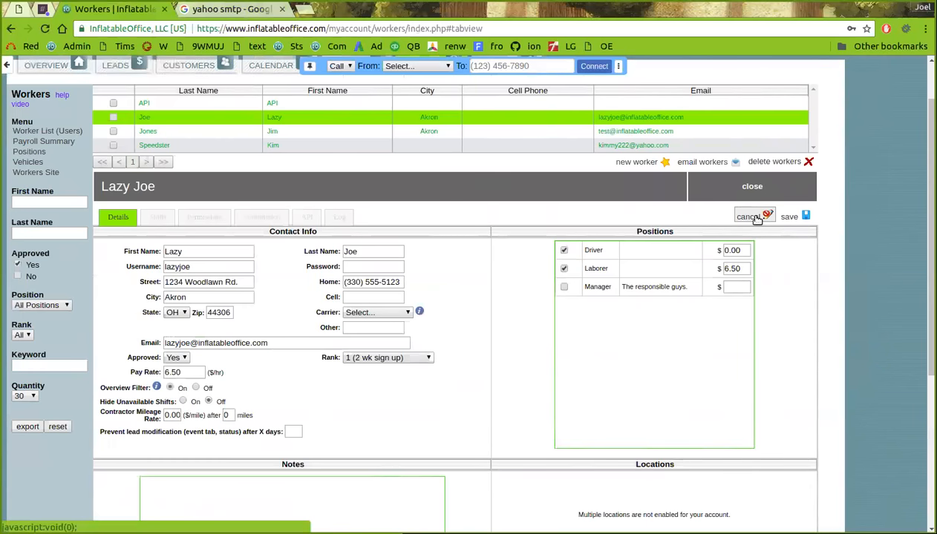
left_click(754, 217)
scroll(756, 219, "up", 2)
left_click(518, 126)
left_click(51, 281)
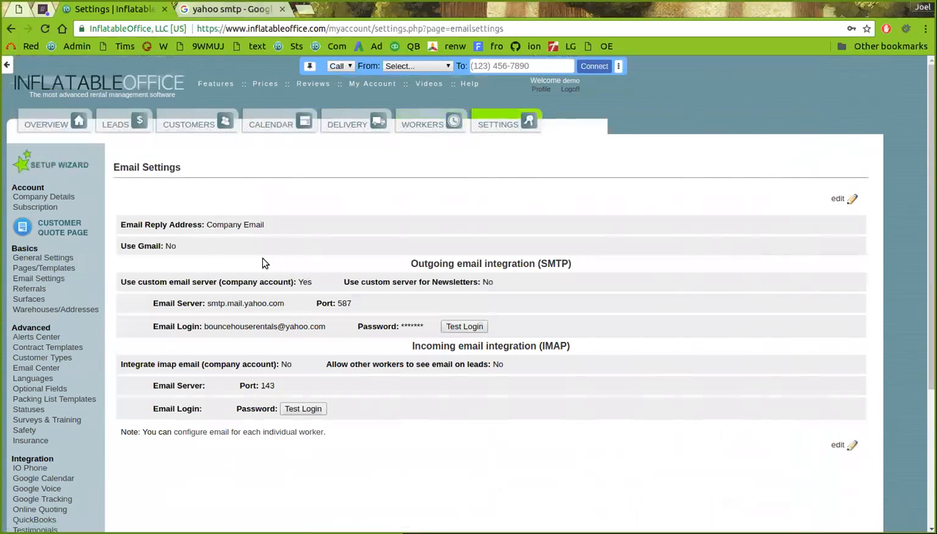
Open the confirmed $193.29 Akron lead from Leads and view its Email Log
left_click(62, 125)
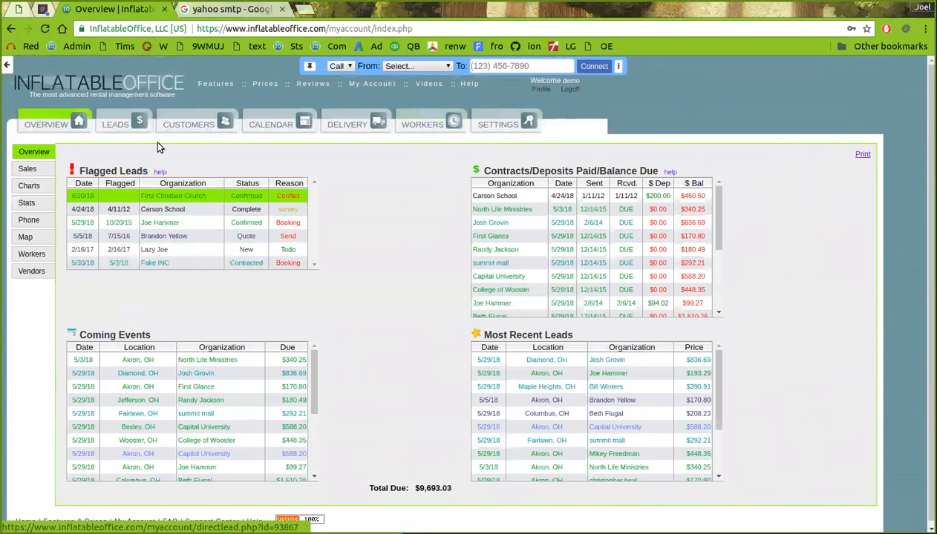
left_click(115, 124)
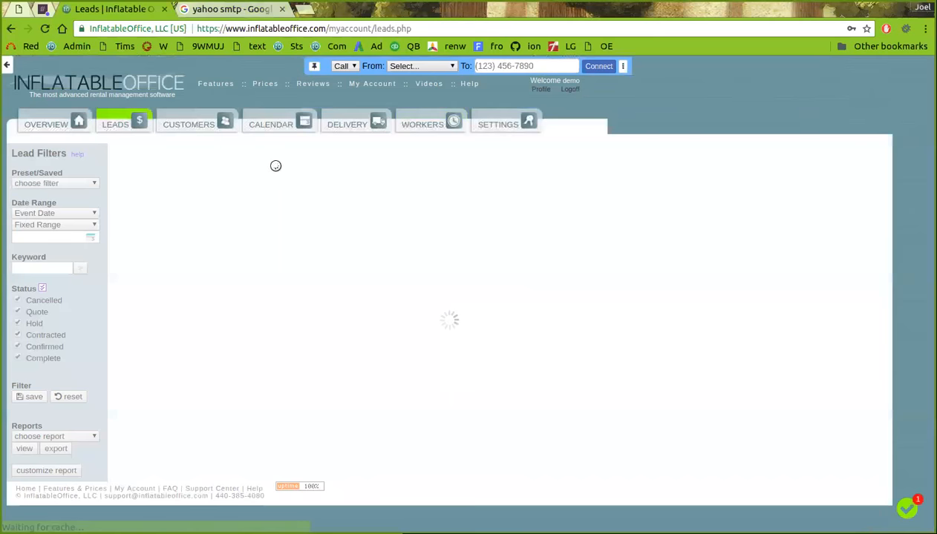
left_click(306, 180)
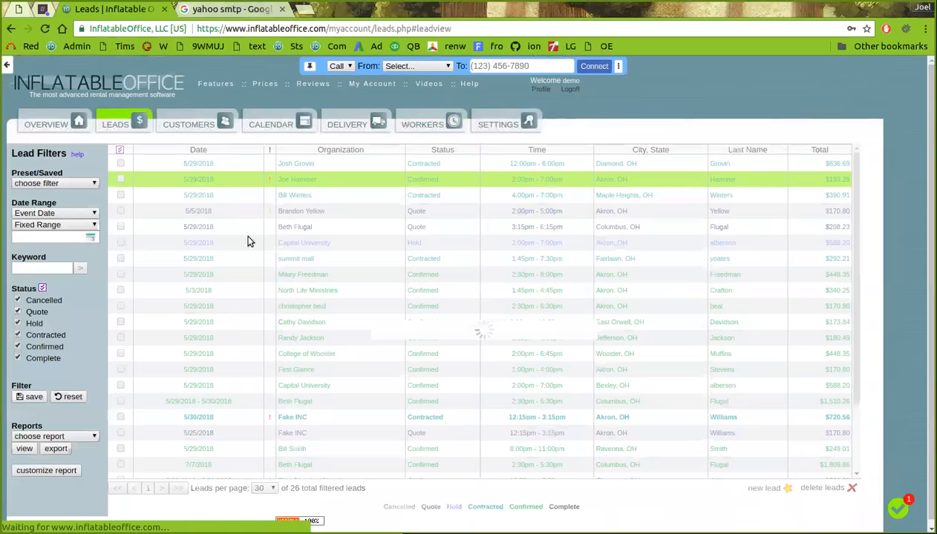
left_click(489, 172)
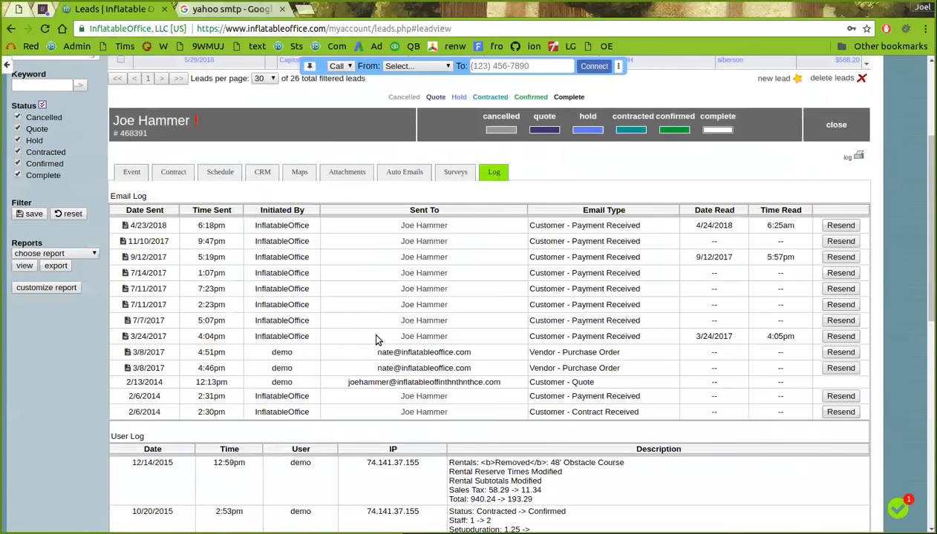
scroll(377, 339, "down", 3)
scroll(433, 324, "up", 2)
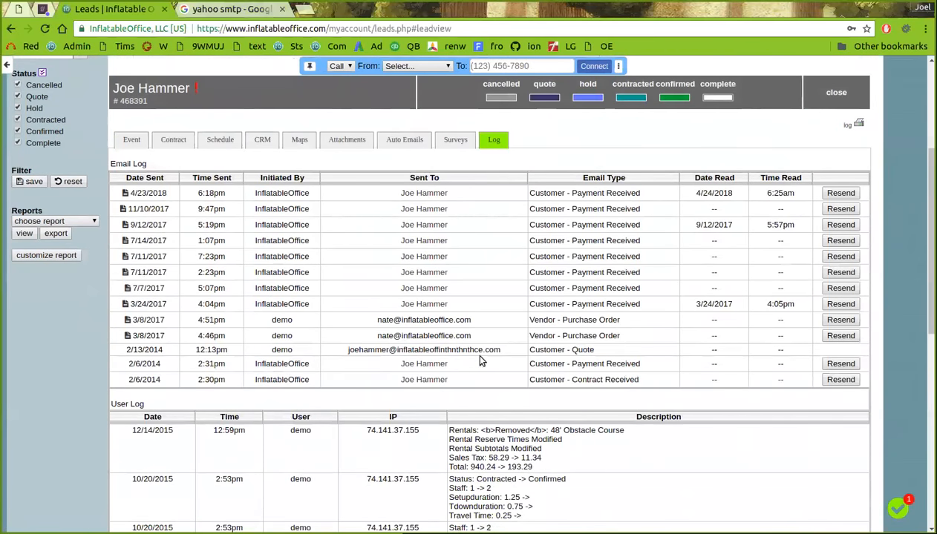
scroll(460, 401, "down", 3)
scroll(484, 301, "up", 2)
left_click_drag(931, 215, 930, 332)
scroll(831, 223, "up", 8)
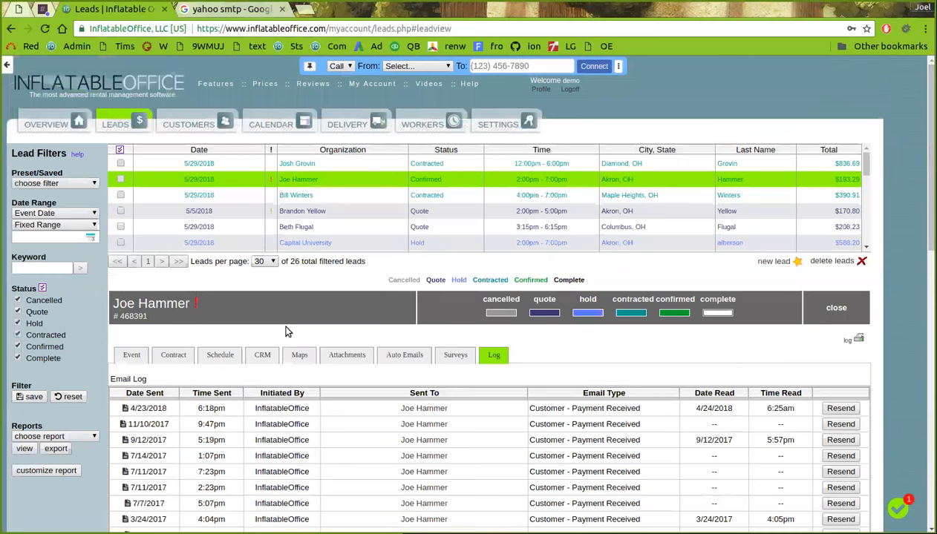
Browse the lead's Event details, CRM contact history and Email Log
left_click(130, 351)
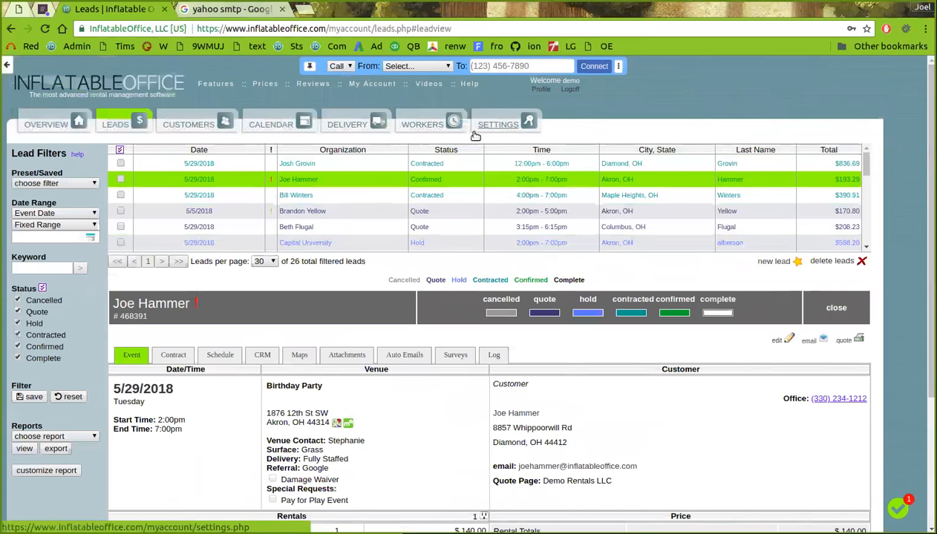
left_click(264, 351)
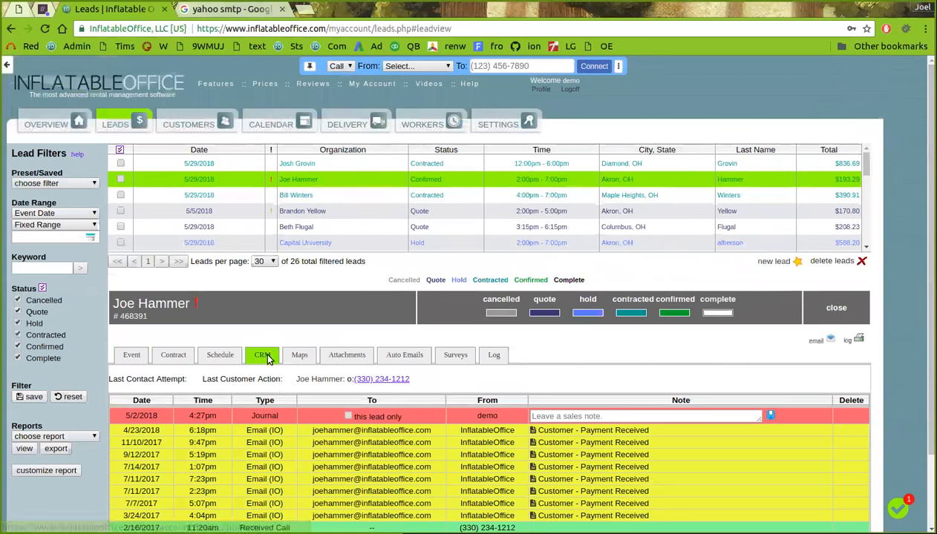
scroll(266, 345, "down", 1)
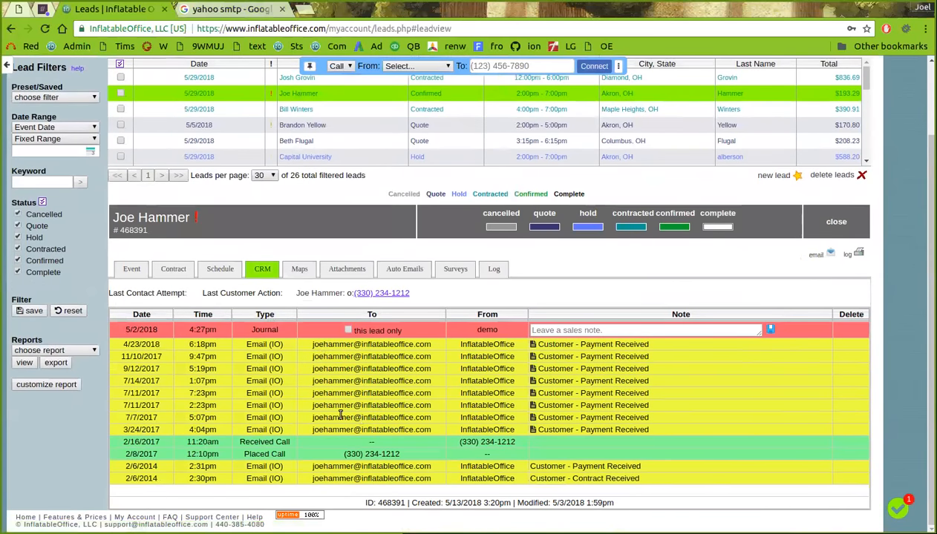
left_click(494, 269)
left_click(262, 269)
scroll(334, 360, "up", 1)
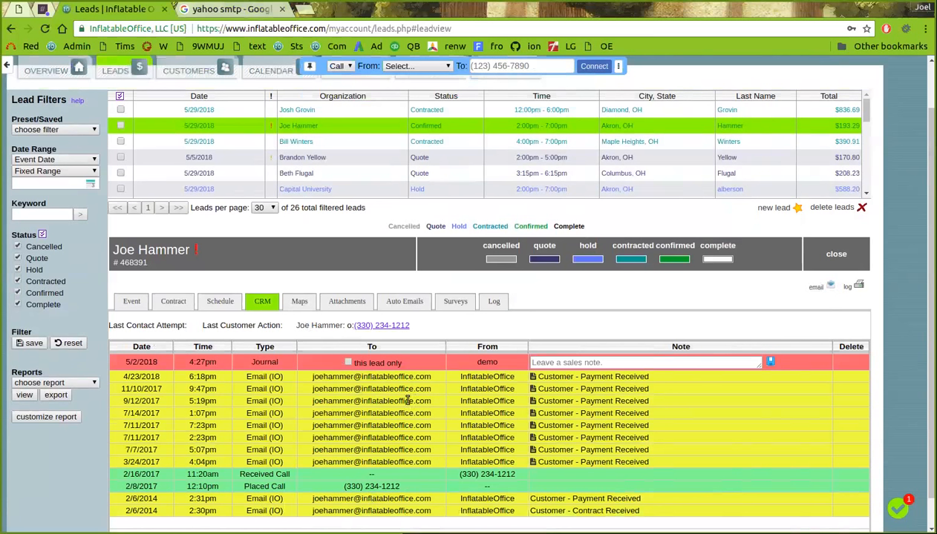
Preview the 4/23/2018 Payment Received email, then check the Maple Heights, Columbus and Capital University leads
left_click(533, 376)
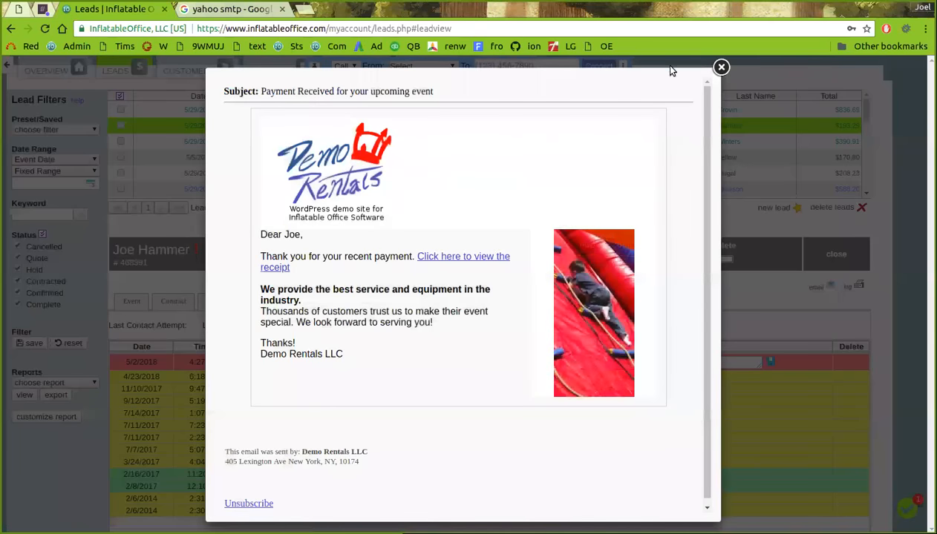
left_click(721, 67)
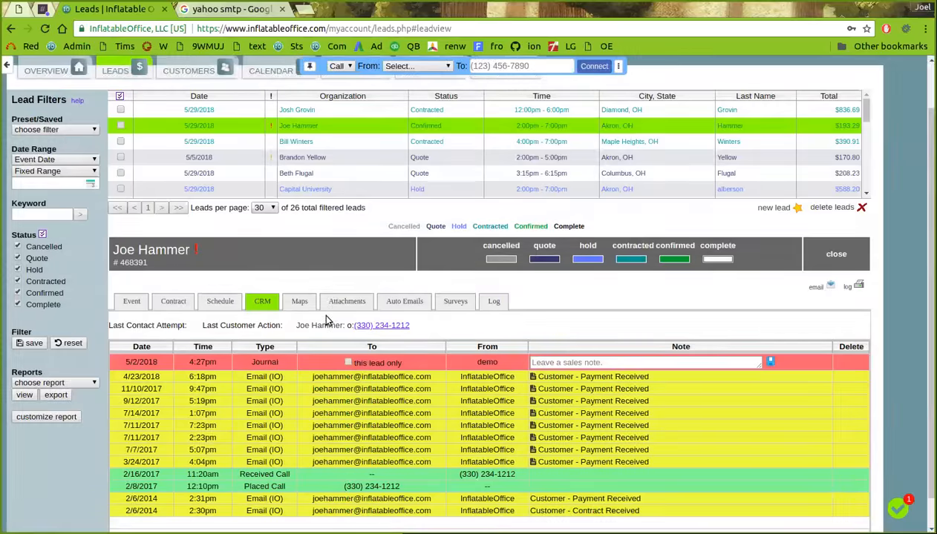
left_click(341, 143)
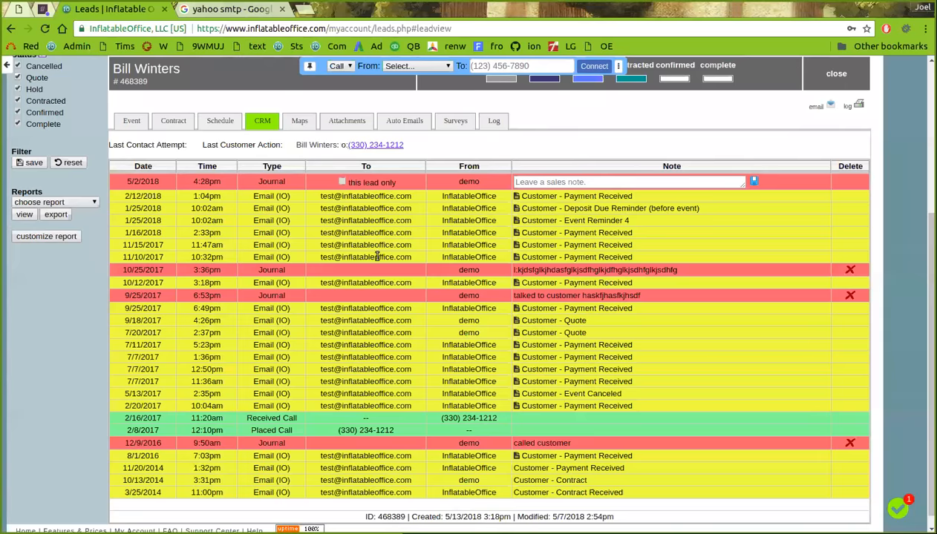
scroll(307, 162, "up", 4)
scroll(307, 133, "up", 1)
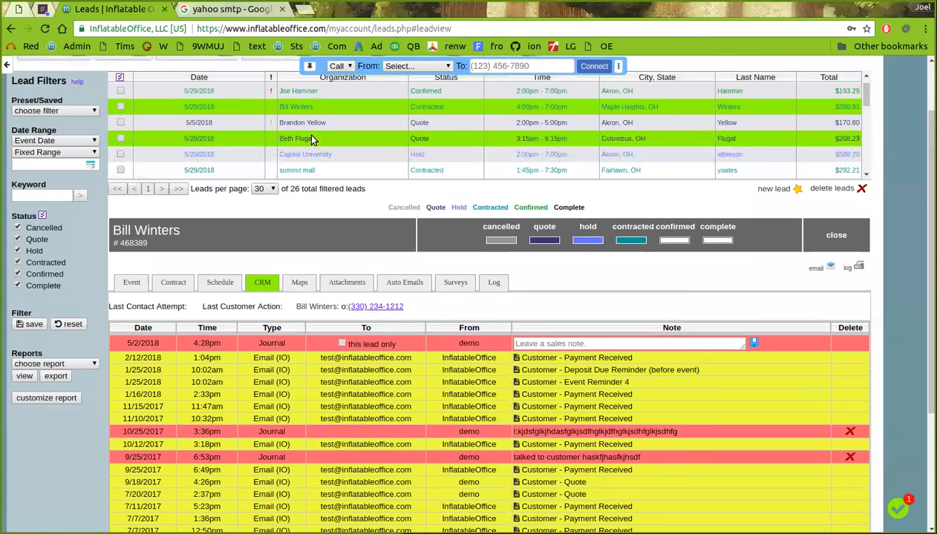
left_click(311, 136)
scroll(345, 195, "up", 3)
left_click(325, 141)
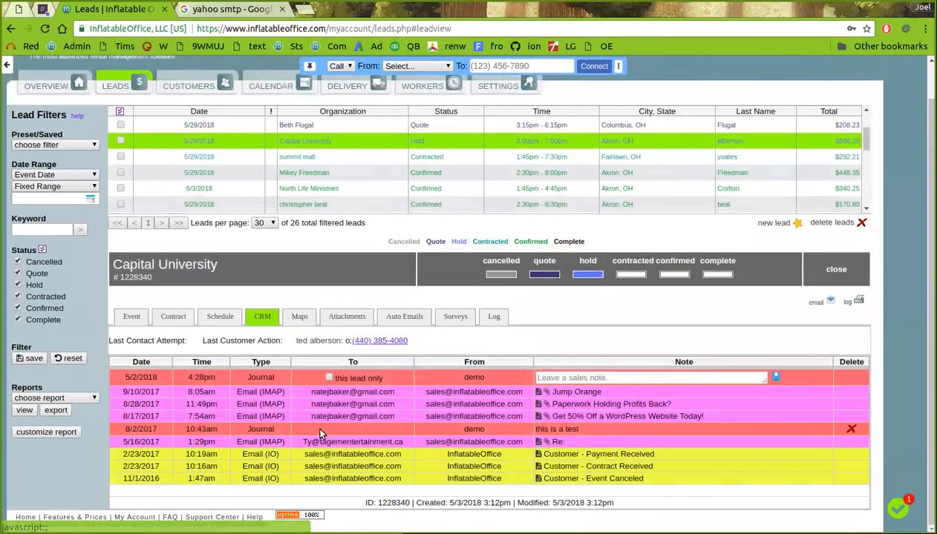